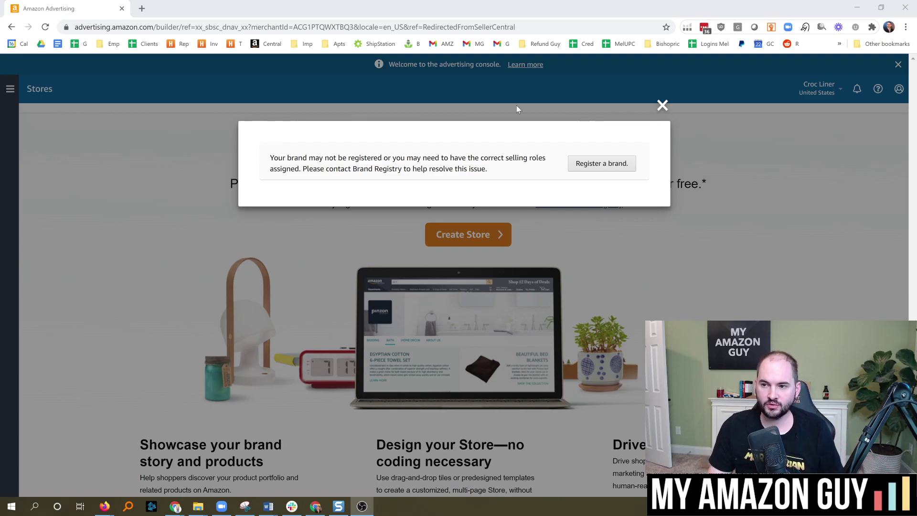
From the Merchant Token help page, reach Seller Account Information via Settings > Account Info
click(857, 10)
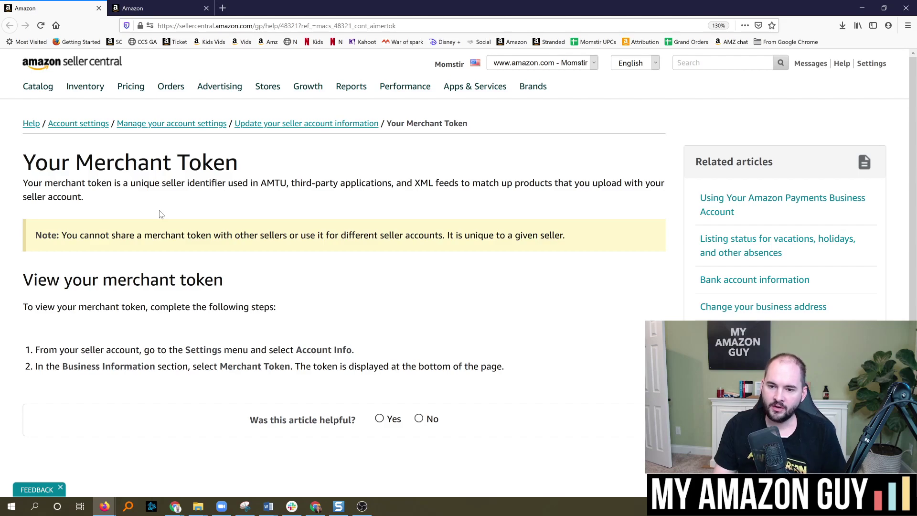
click(871, 63)
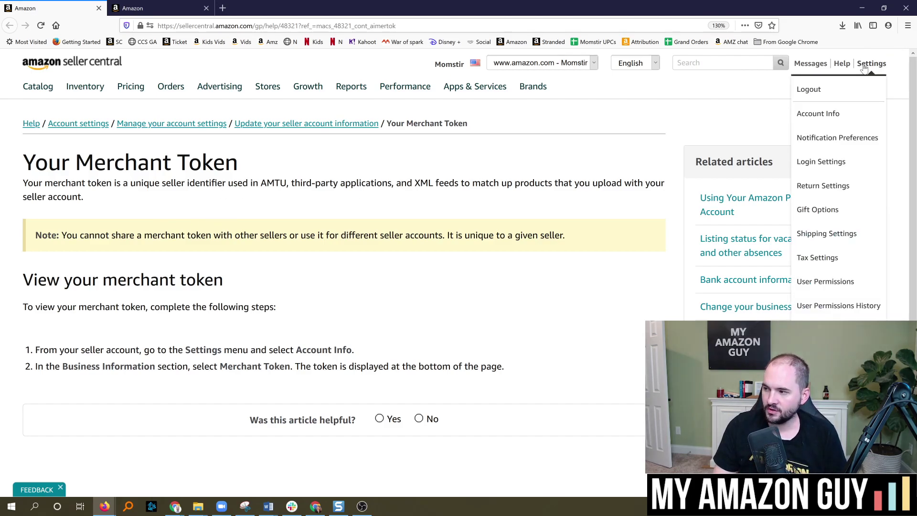
click(818, 113)
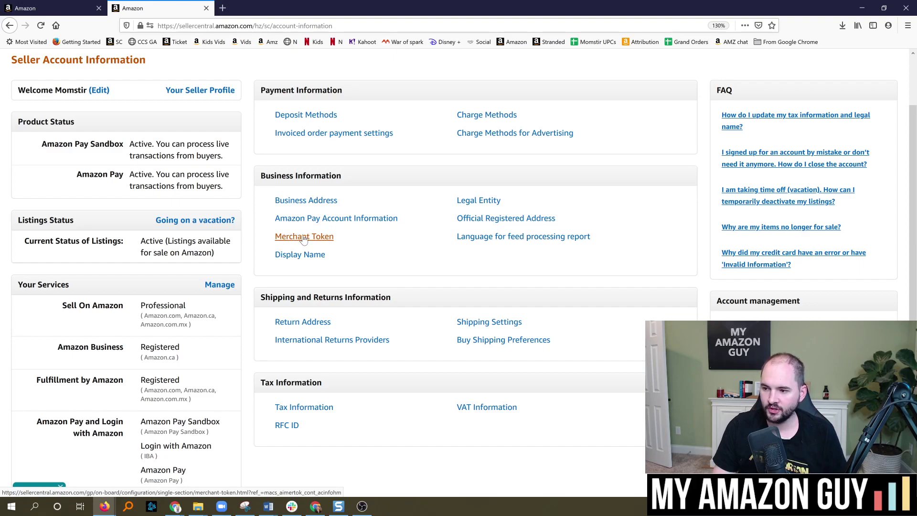
Check the yellow box hiding the token in the Snagit screenshot, then return to the Brand Registry window
click(339, 506)
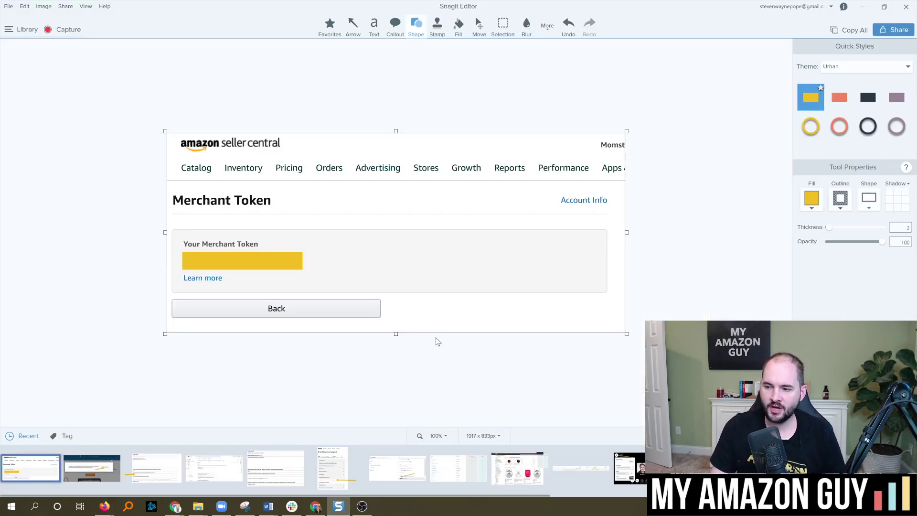
click(247, 259)
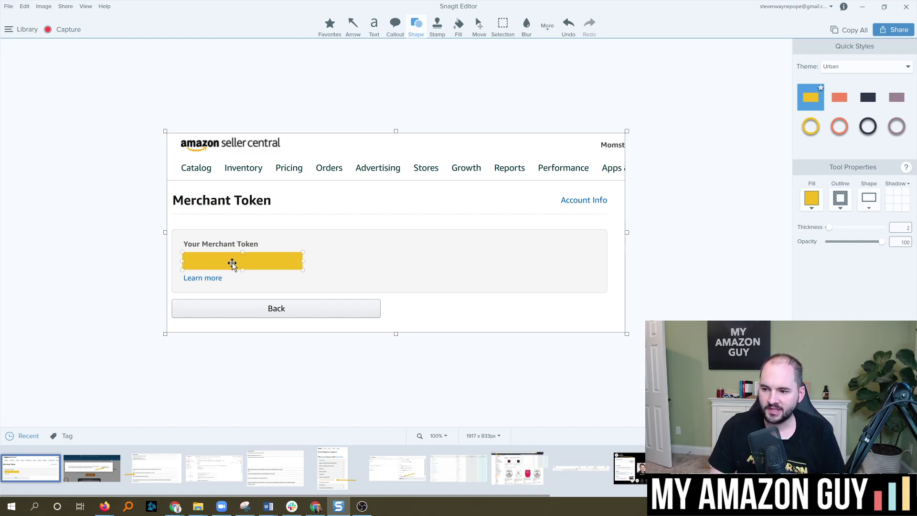
key(Escape)
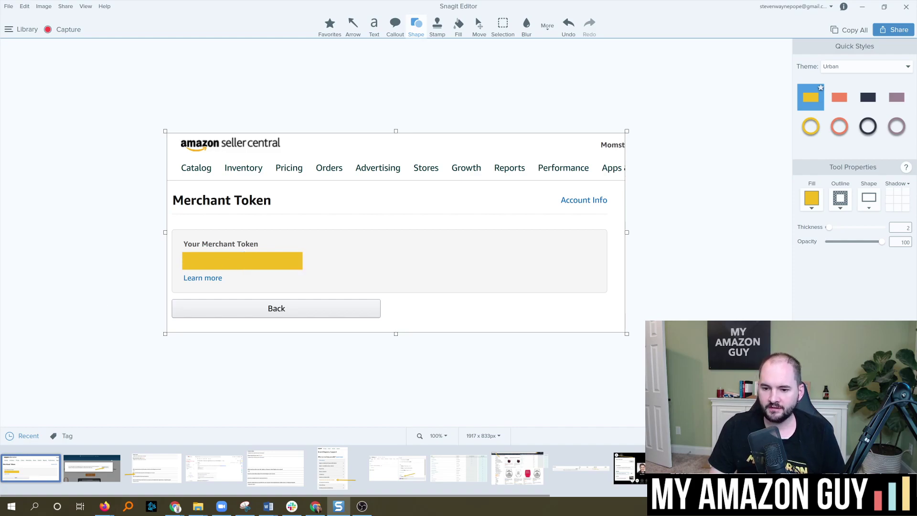
key(alt+Tab)
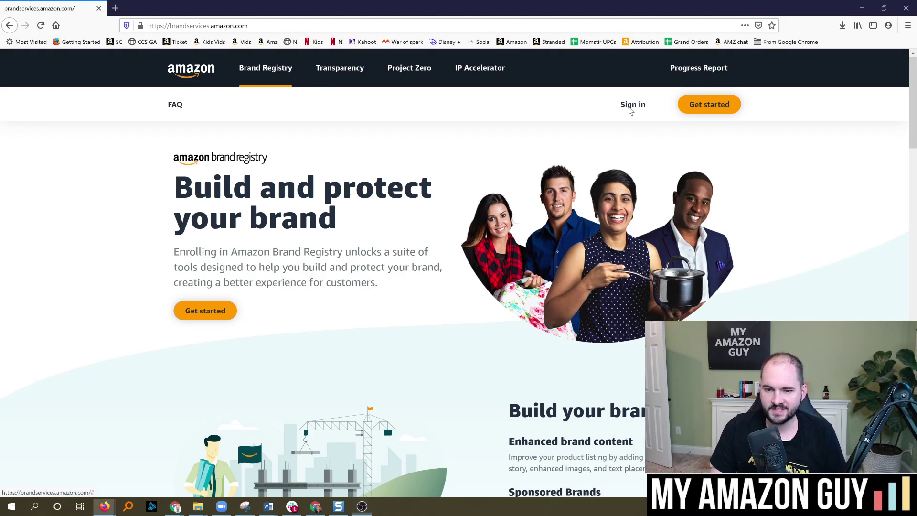
Sign in to Brand Registry for the United States and reach Contact Brand Support
click(633, 105)
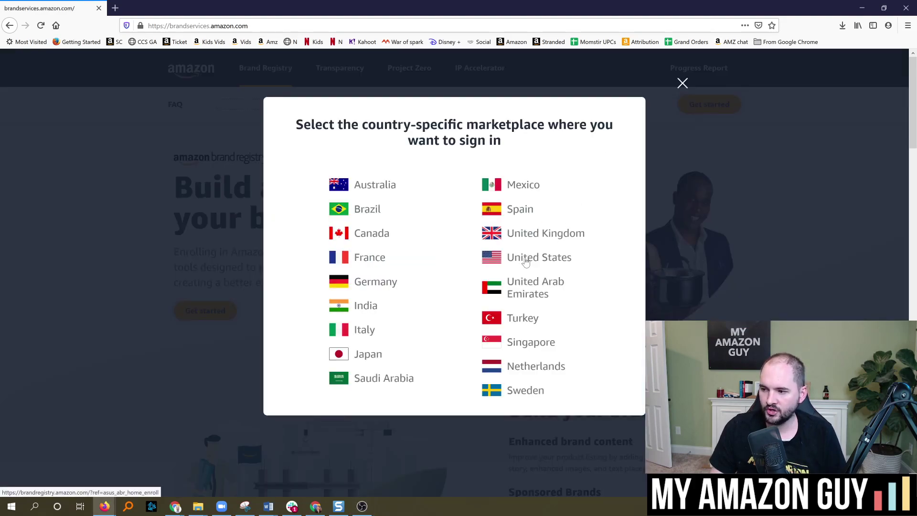
click(528, 260)
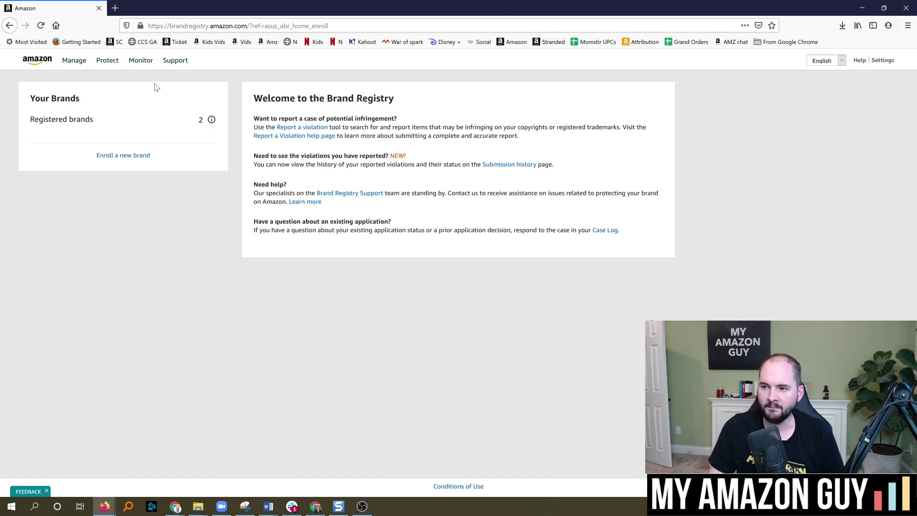
mouse_move(176, 61)
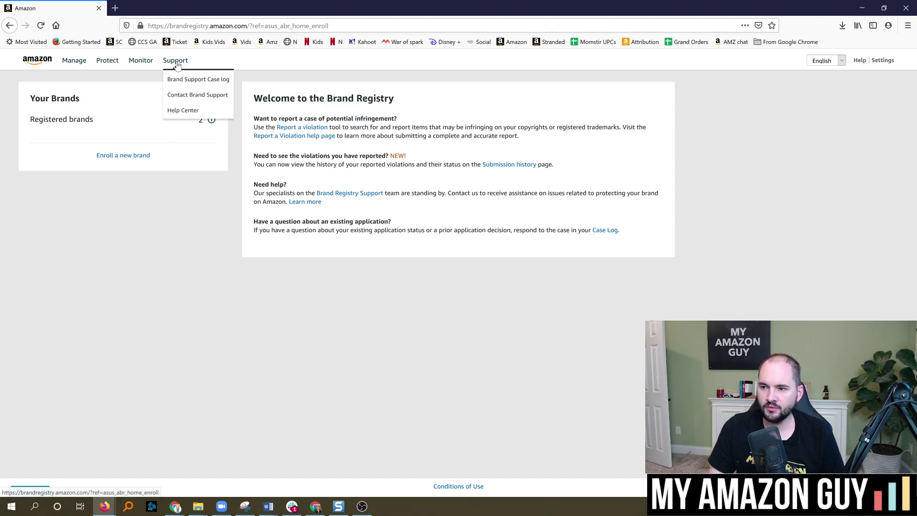
click(206, 97)
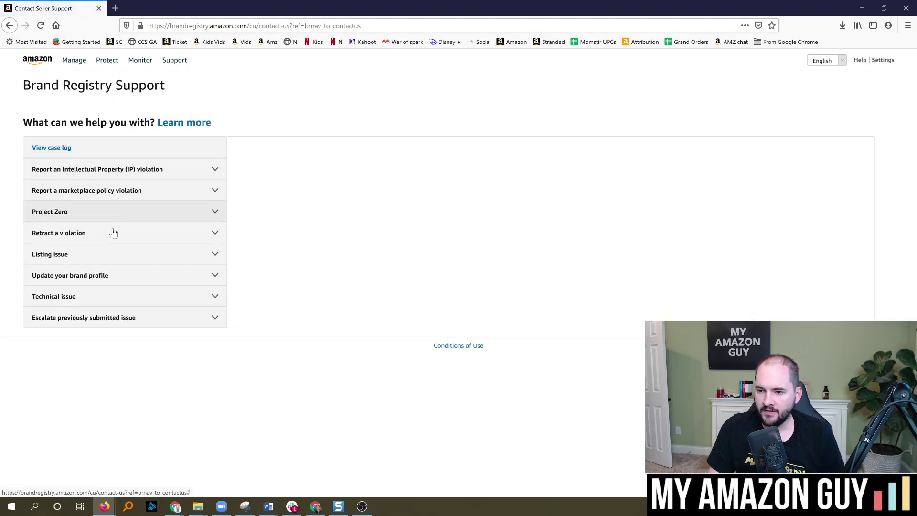
Under Technical issue, write the request to connect the brand to Seller Central citing the merchant token
click(106, 300)
click(443, 244)
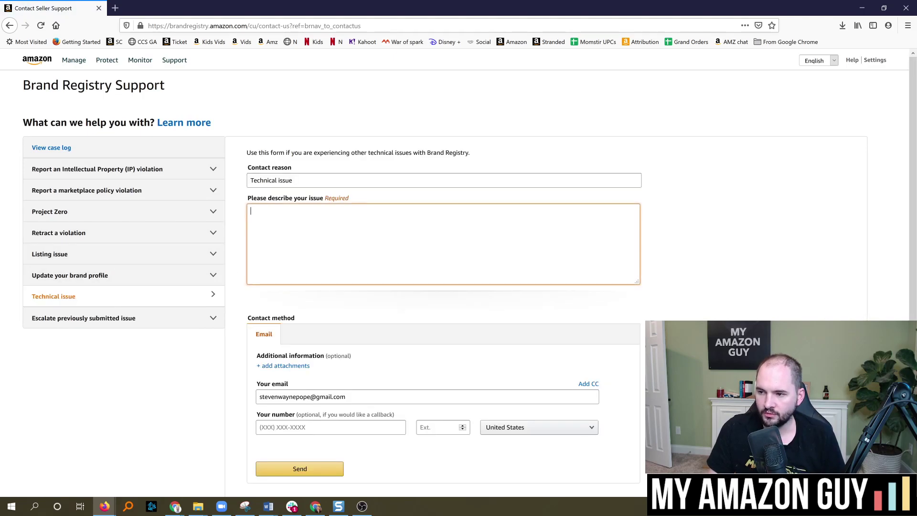
text(Hi -)
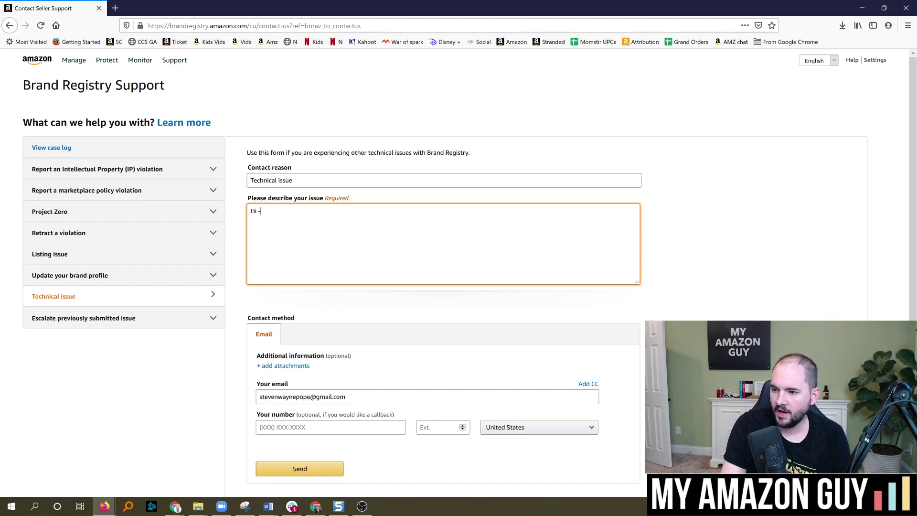
text( I own brand re)
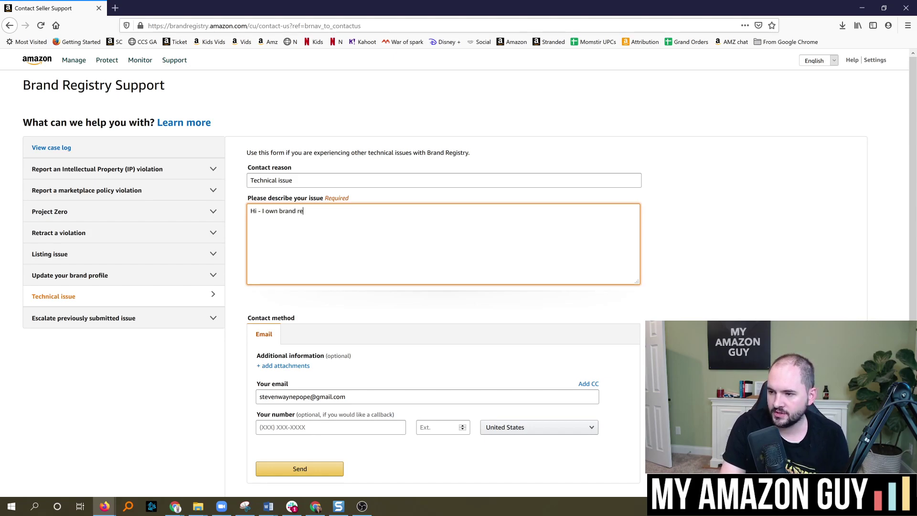
text(gistry for "brand)
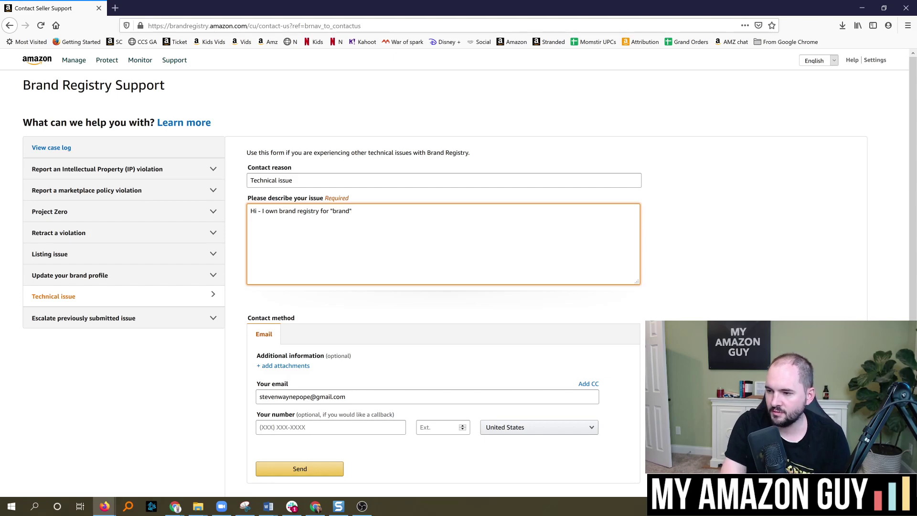
text( however I)
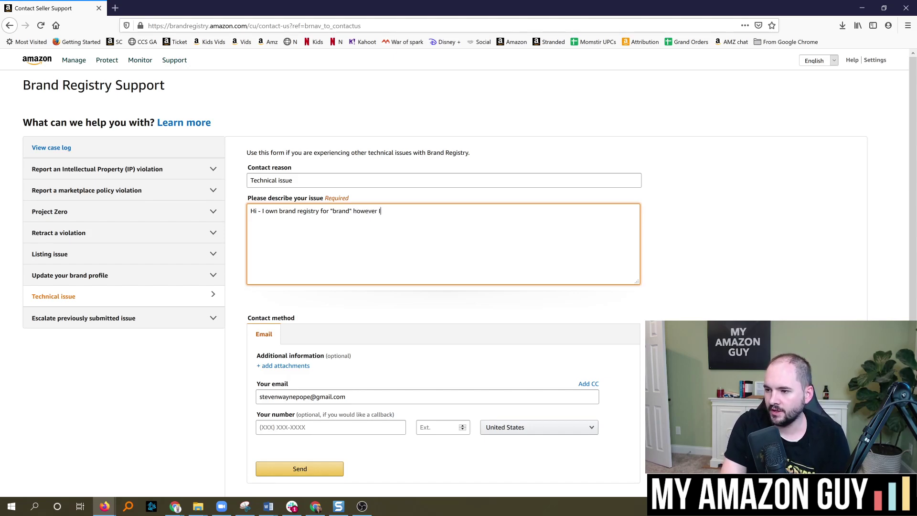
text(d to m)
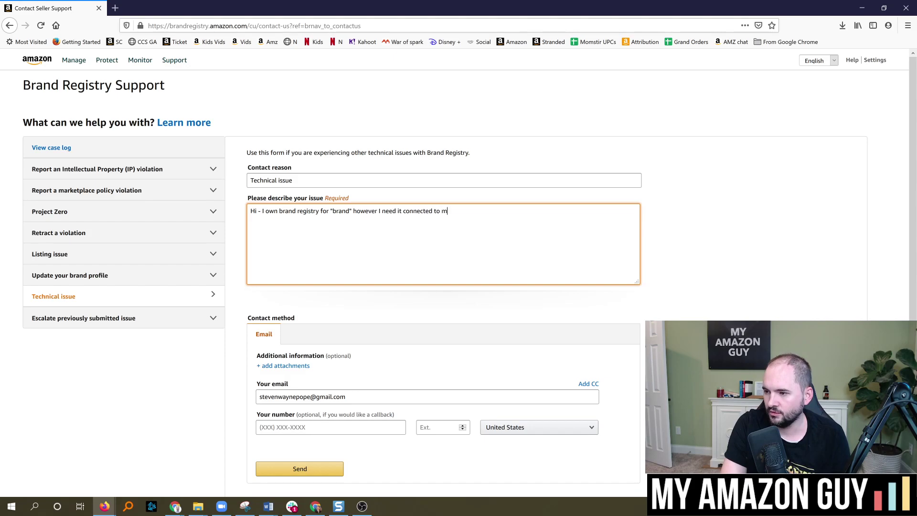
text(y selleccount. My merchant token ID is)
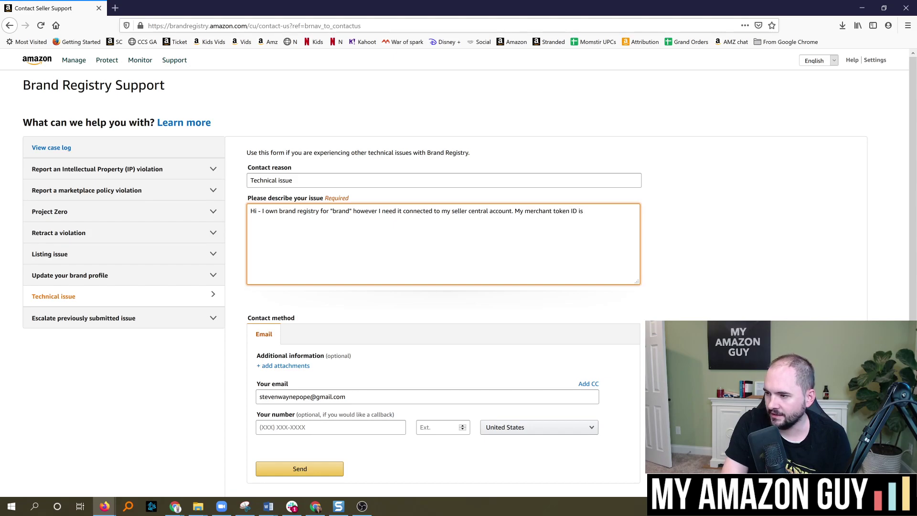
text(t his i)
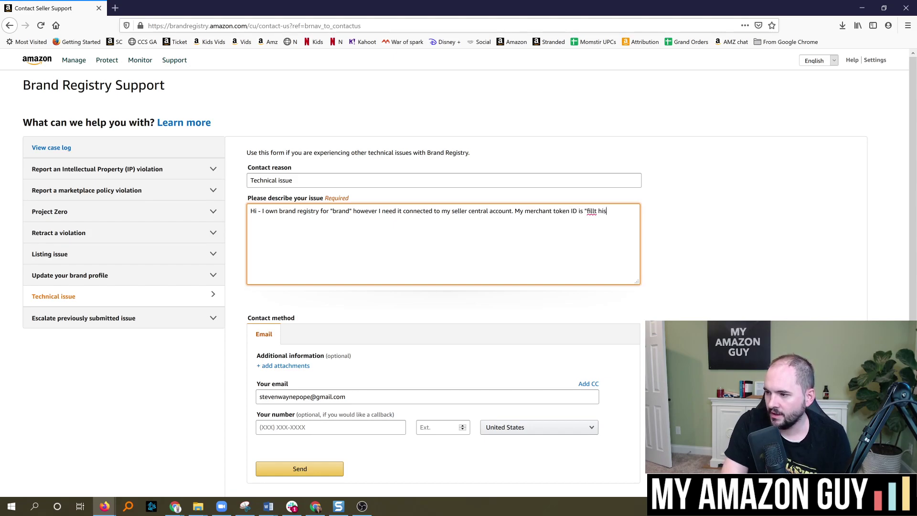
key(BackSpace)
key(BackSpace)
key(BackSpace)
text(")
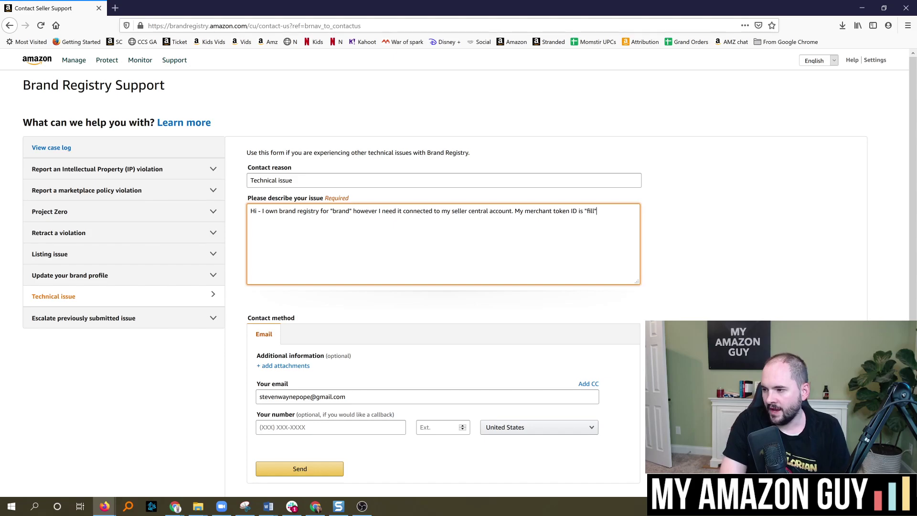
scroll(302, 322, down, 1)
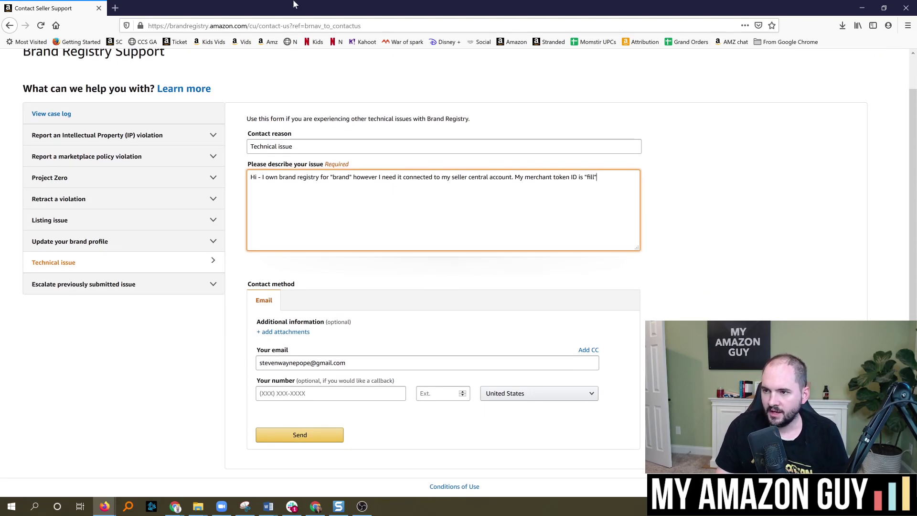
Move the support form window down and bring back the Amazon Advertising Stores page in Chrome
mouse_move(294, 4)
mouse_down()
mouse_move(72, 252)
mouse_move(0, 359)
mouse_up()
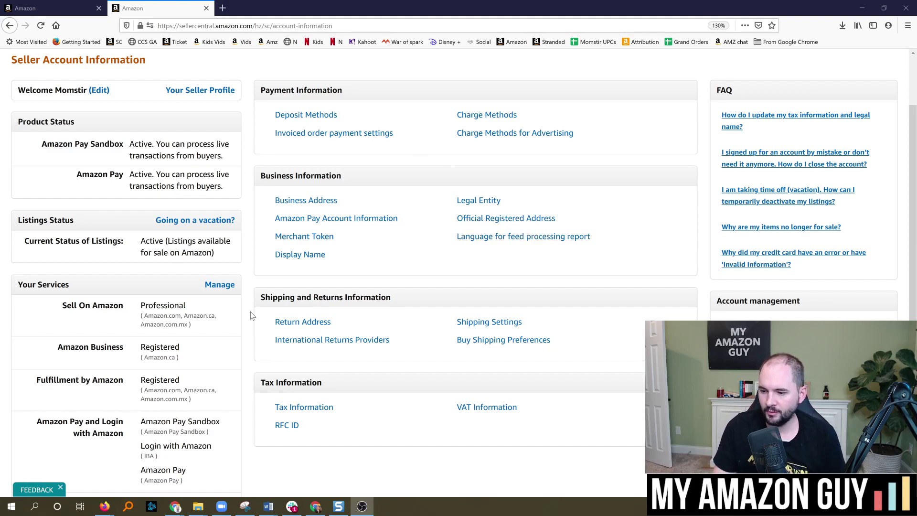
click(315, 506)
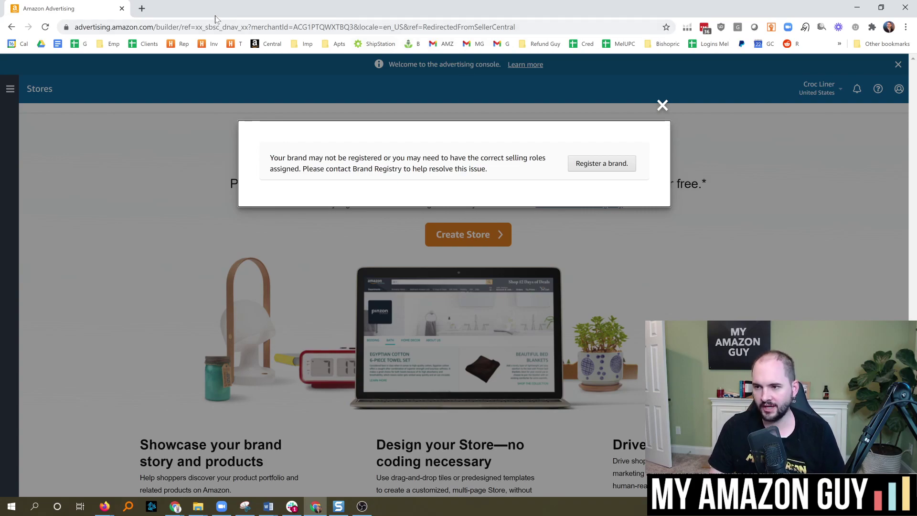
Load myamazonguy.com in a new tab and get the Book a Coaching Call page into its own tab
click(142, 8)
text(myamazonguy.com)
key(Return)
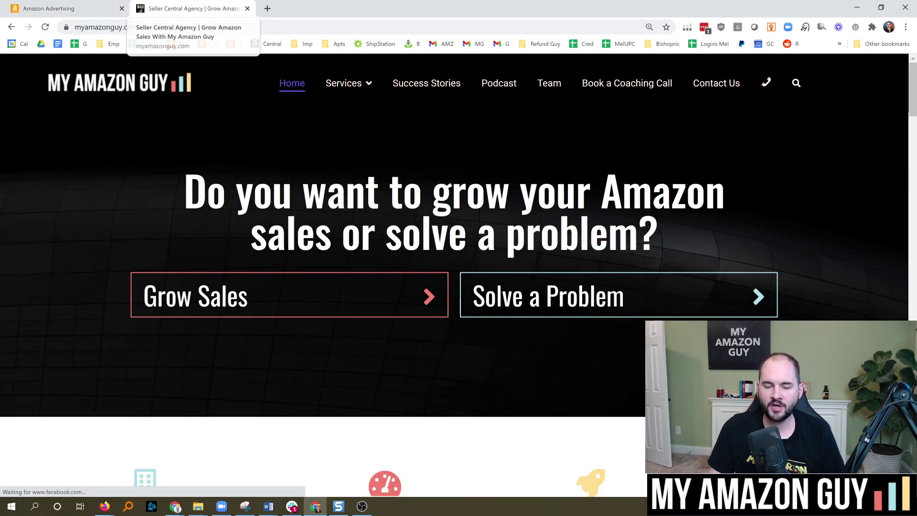
right_click(634, 84)
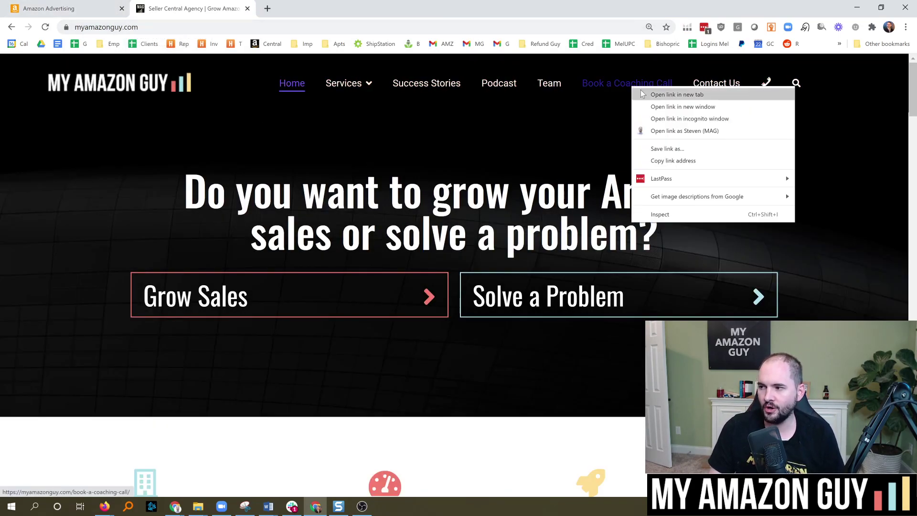
key(Escape)
ctrl+shift+click(624, 83)
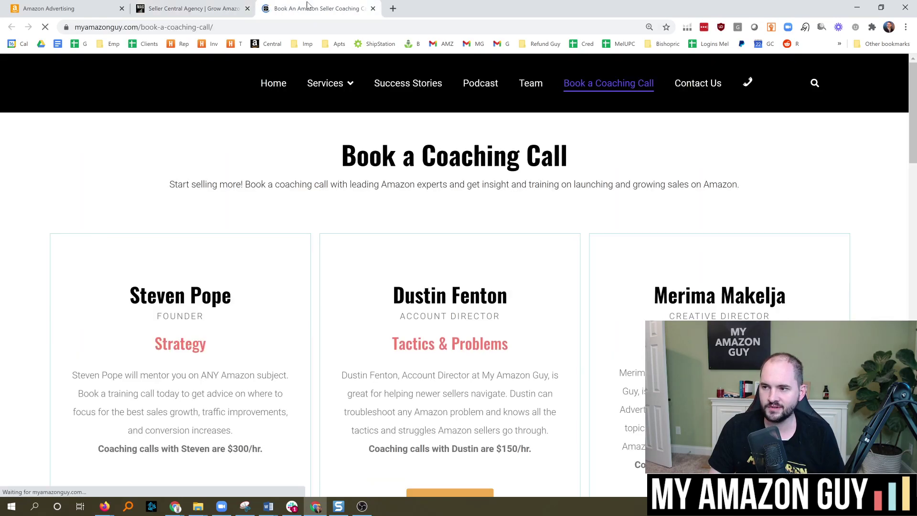
scroll(503, 243, down, 2)
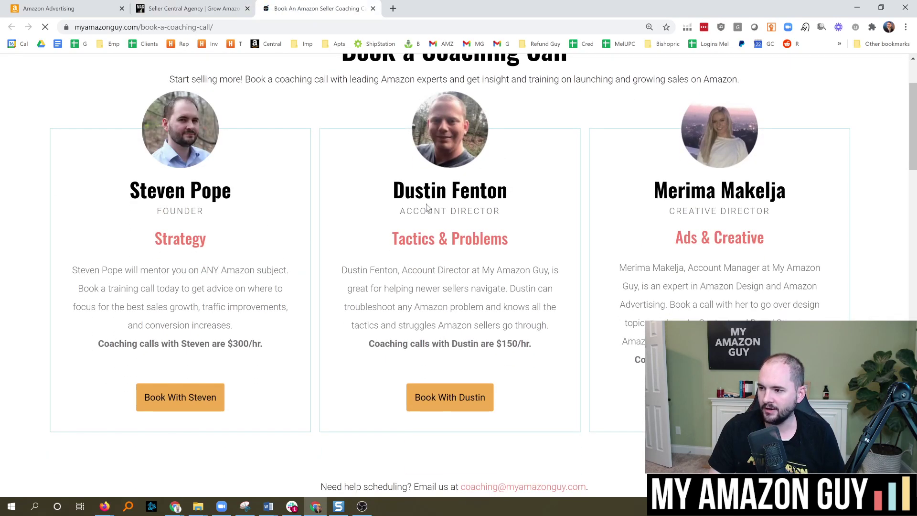
Back on the homepage, show Services > Full Service Amazon Management
click(194, 8)
mouse_move(348, 83)
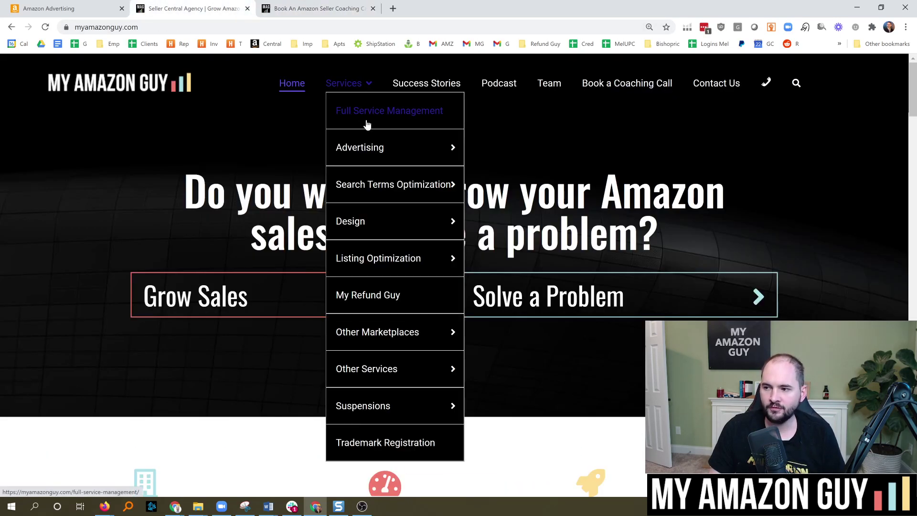
click(374, 112)
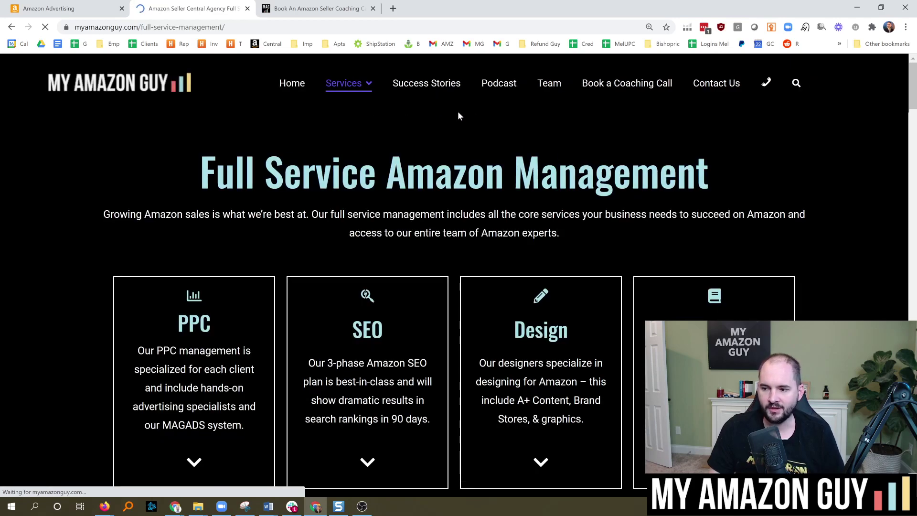
scroll(494, 128, down, 2)
scroll(524, 126, down, 2)
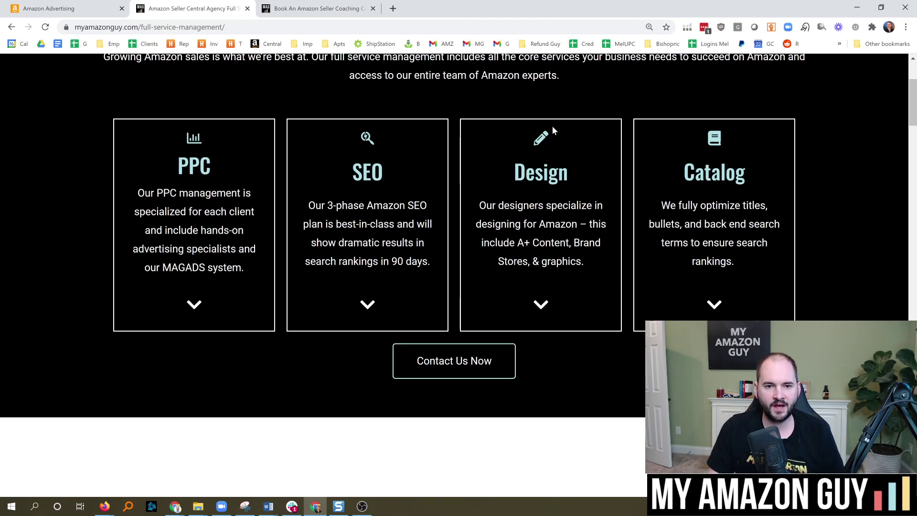